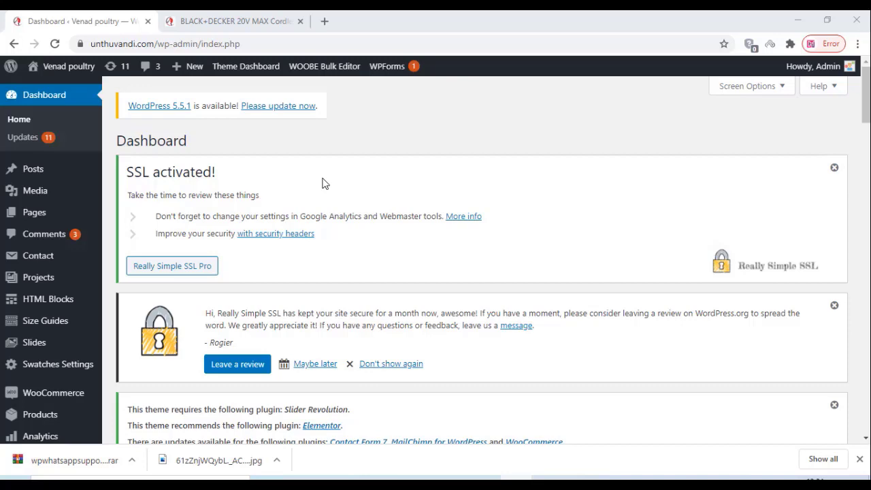
- Open the plugin upload form on the site's Add Plugins page
scroll(323, 184, down, 3)
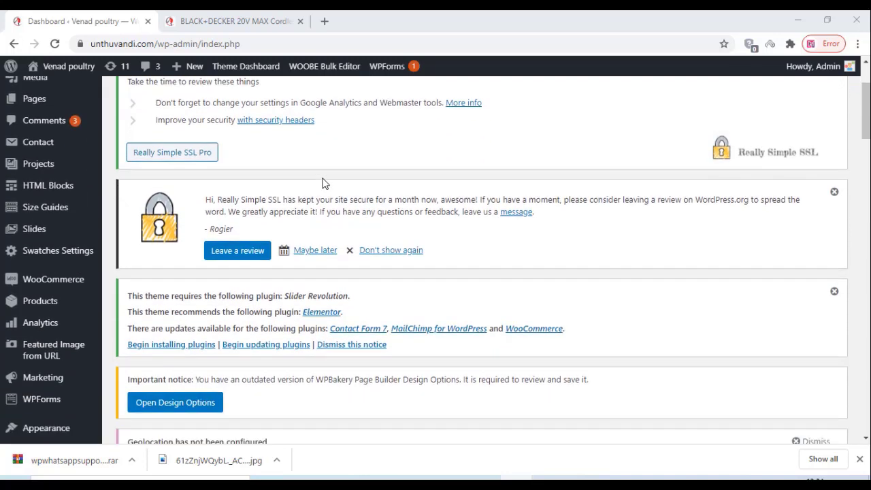
scroll(314, 192, down, 2)
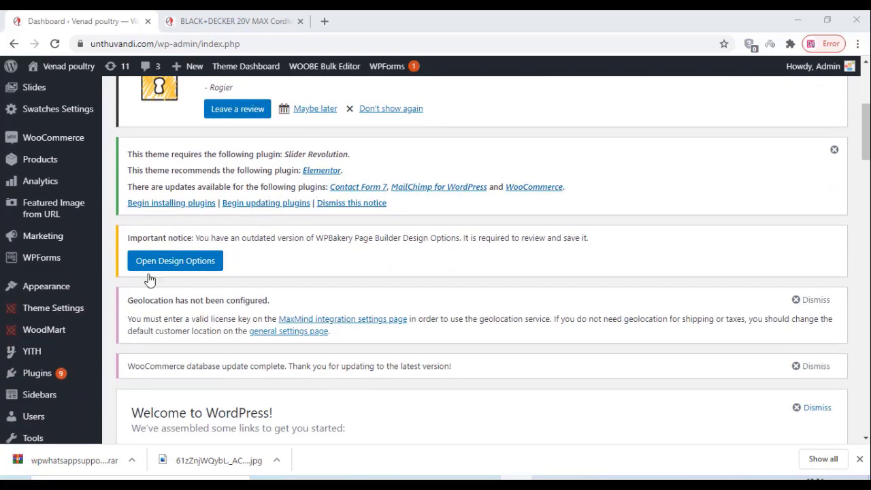
mouse_move(64, 376)
click(134, 390)
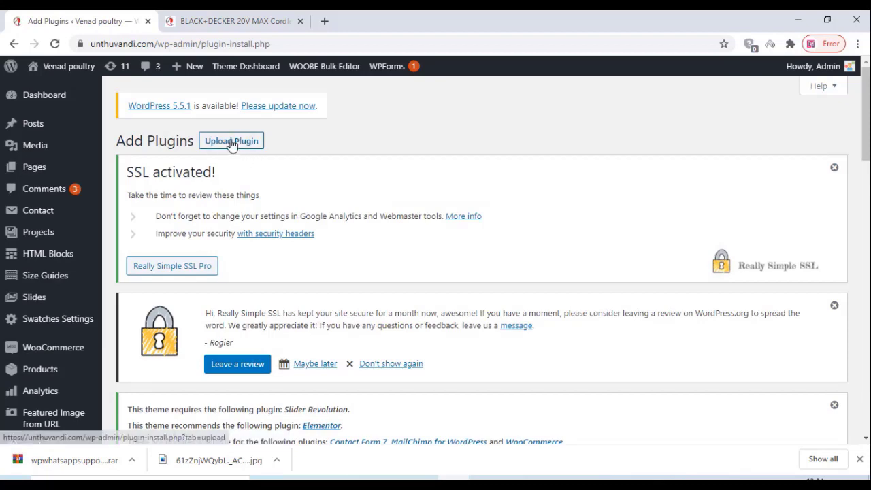
click(231, 142)
scroll(318, 197, down, 2)
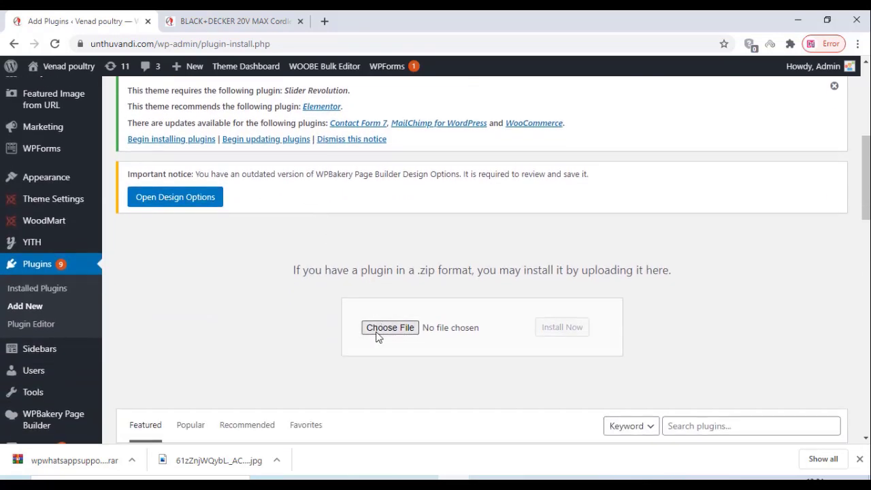
- Upload wordpress-whatsapp-support.zip, install it and activate the plugin
click(377, 333)
click(146, 224)
click(333, 391)
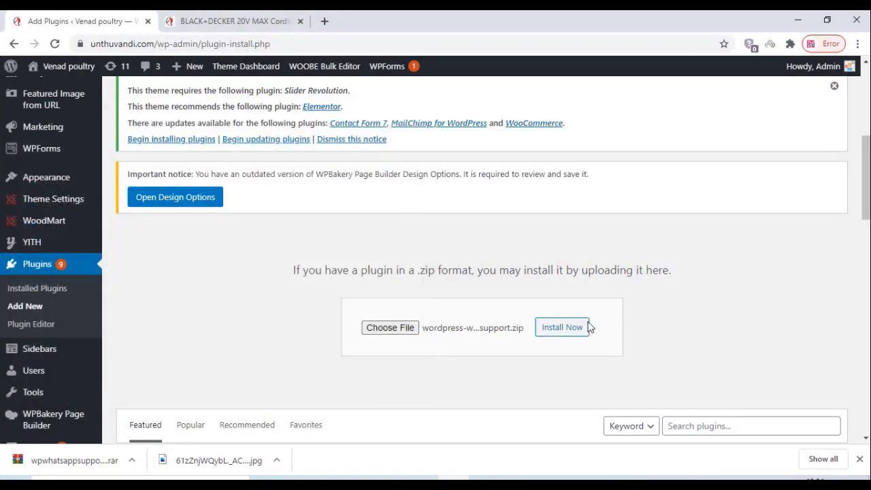
click(567, 328)
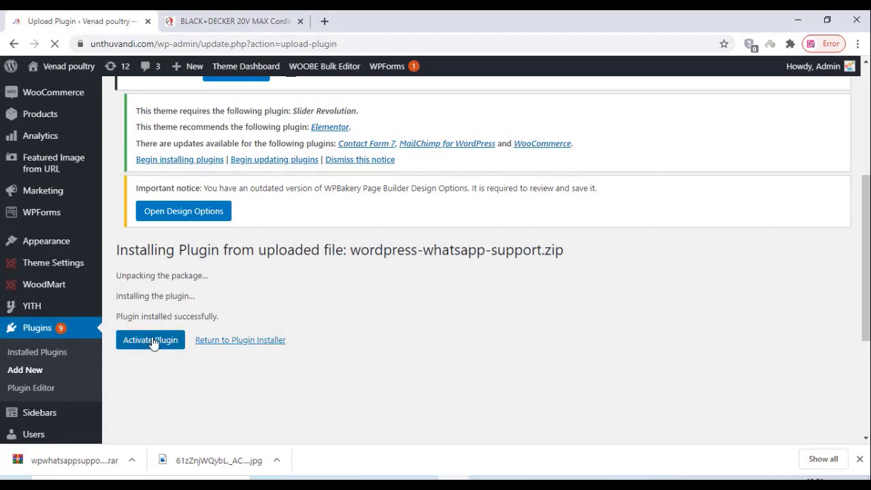
click(152, 345)
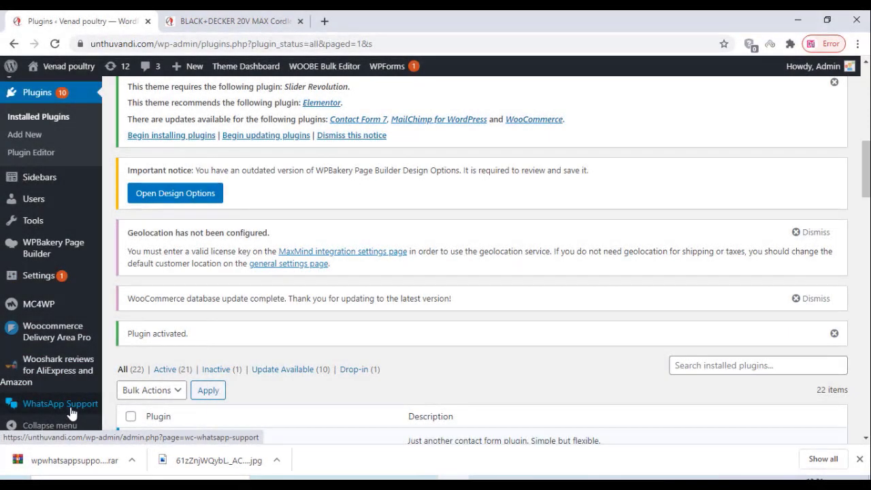
- Open the WhatsApp Support plugin's settings at the layout choices
mouse_move(72, 413)
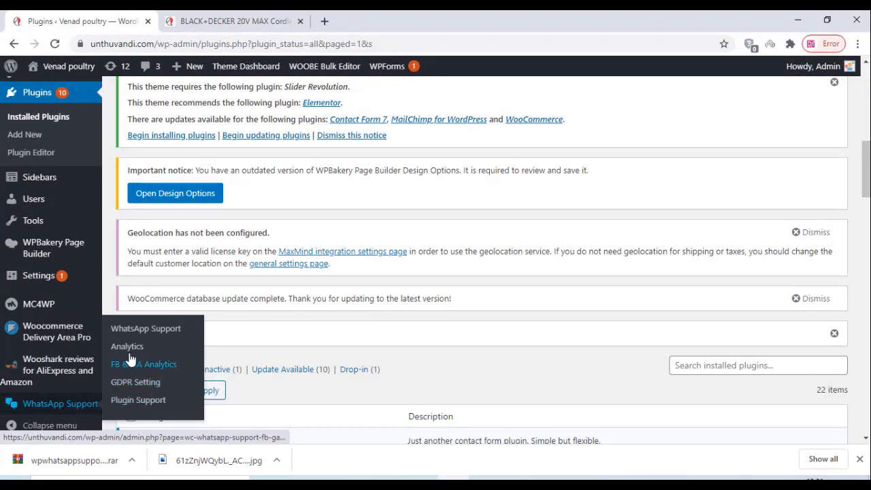
click(126, 330)
scroll(148, 338, down, 3)
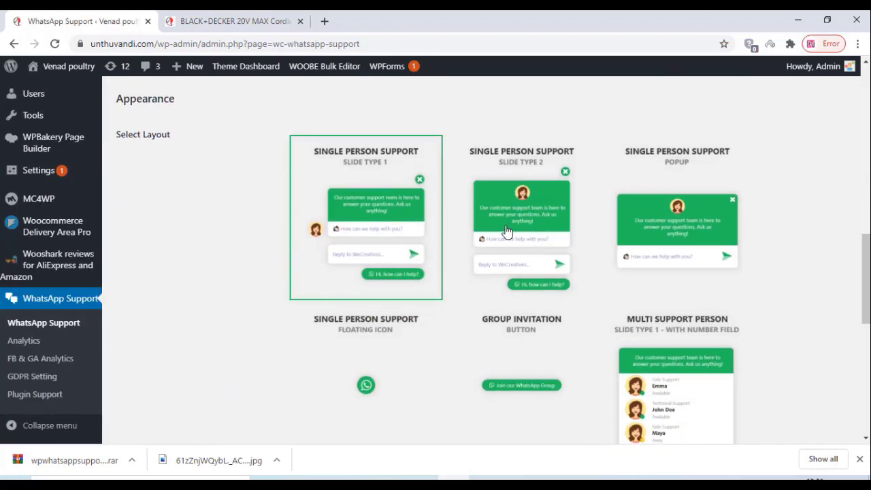
- Choose the Single Person Support Slide Type 1 layout for the widget and save the appearance settings
click(510, 255)
key(Right)
scroll(511, 261, down, 2)
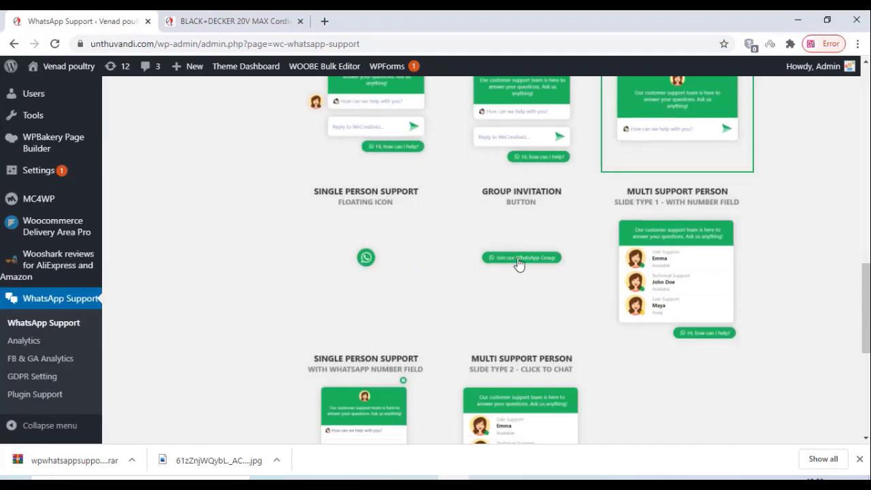
scroll(361, 259, up, 3)
click(358, 280)
scroll(299, 389, down, 3)
scroll(300, 389, down, 3)
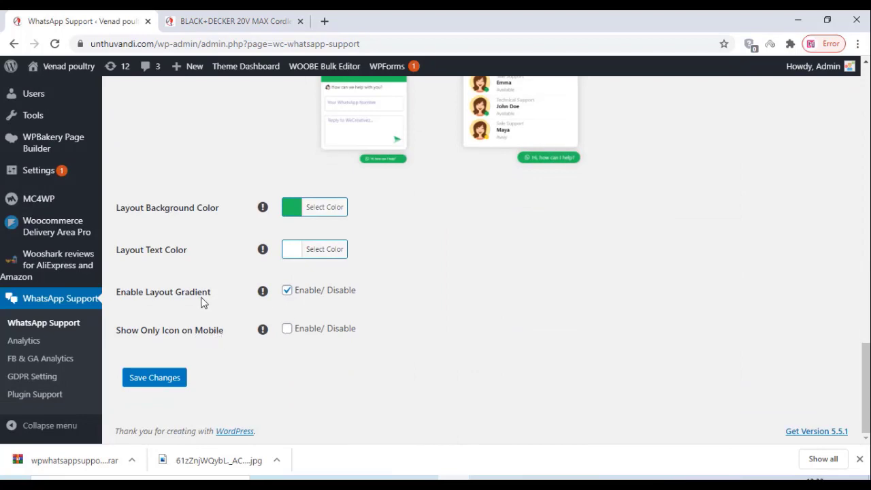
click(155, 378)
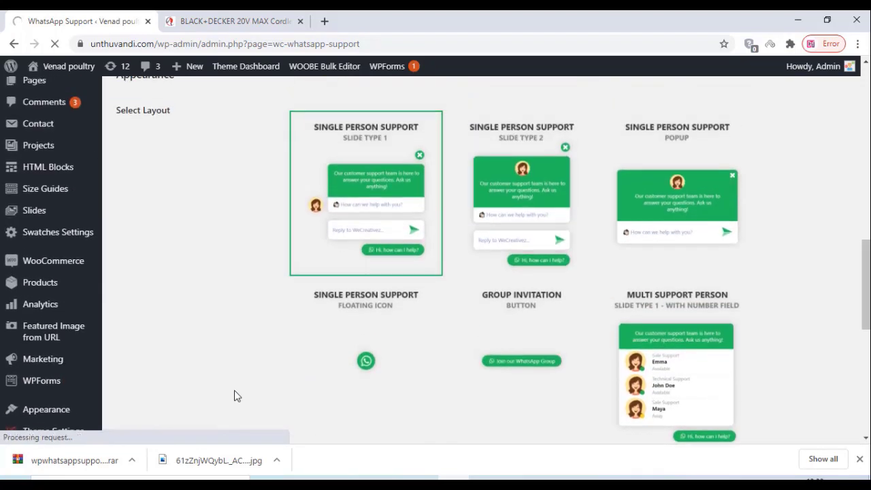
- In the basic settings, keep the widget location at Bottom Right for both desktop and mobile
scroll(256, 298, down, 8)
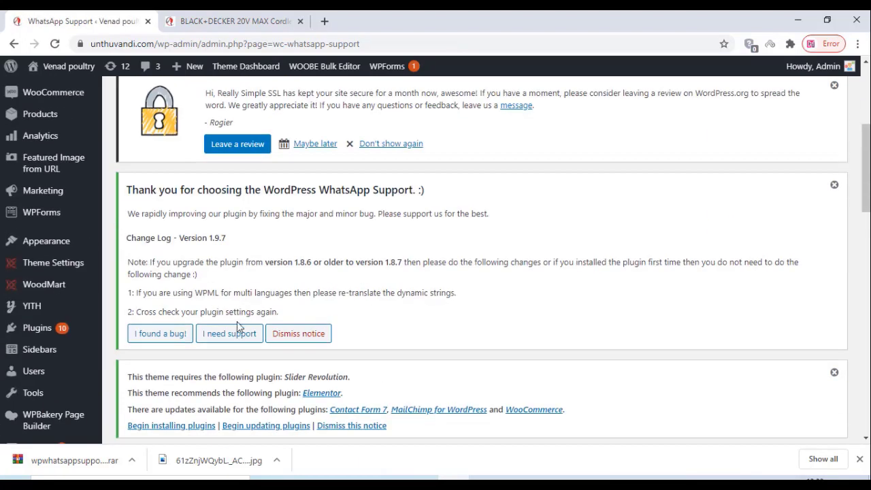
click(218, 316)
scroll(217, 324, down, 2)
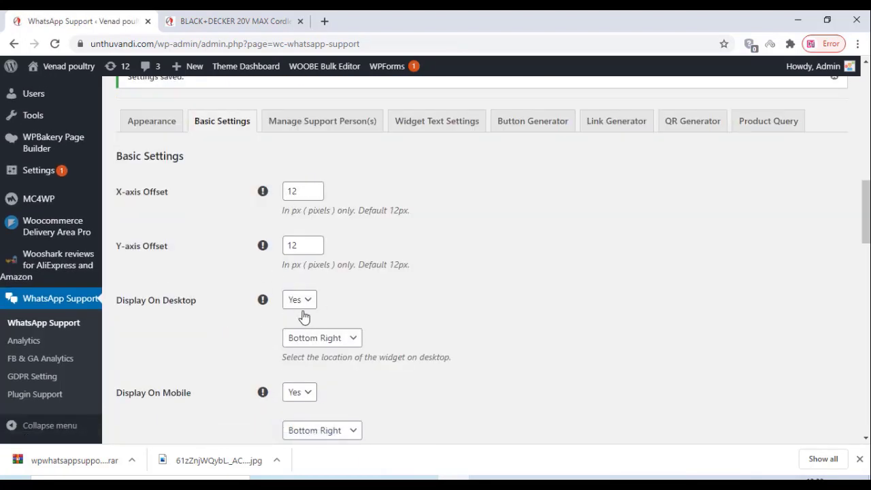
scroll(299, 315, down, 2)
click(337, 212)
click(336, 212)
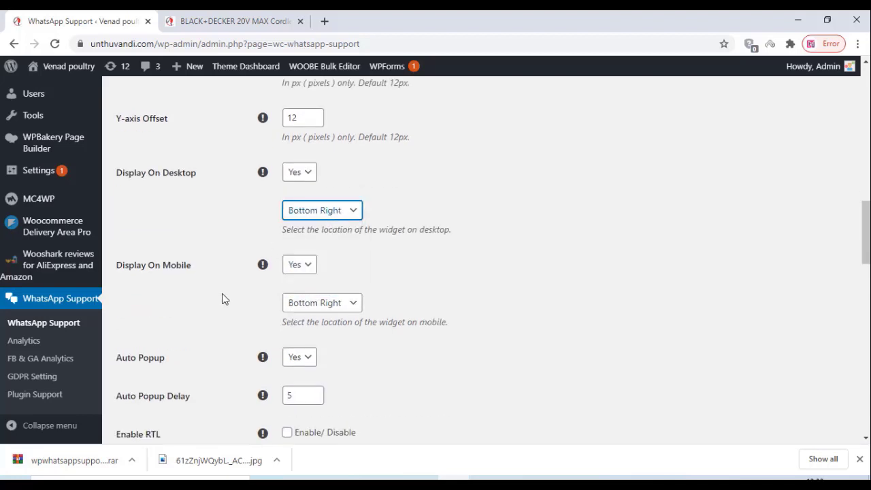
scroll(224, 298, down, 2)
click(339, 178)
click(341, 182)
- Review the page filters, URL hiding, schedule and custom CSS options, and save the basic settings
scroll(228, 272, down, 3)
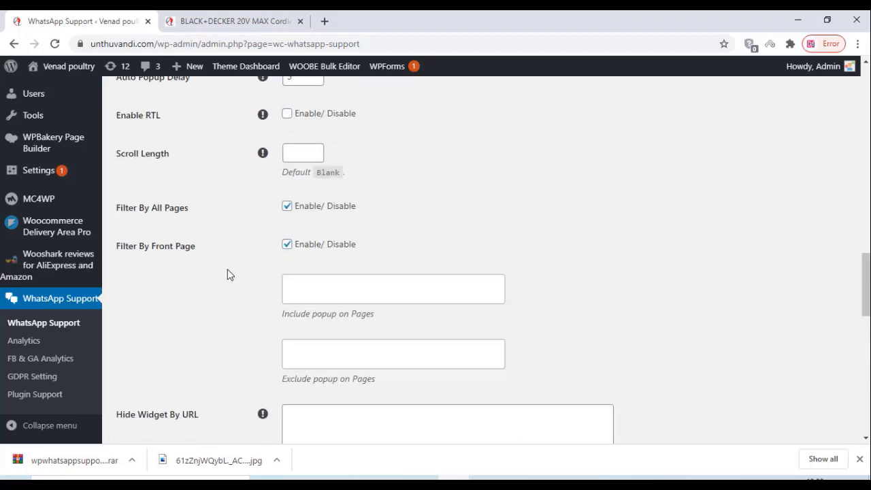
scroll(243, 222, down, 2)
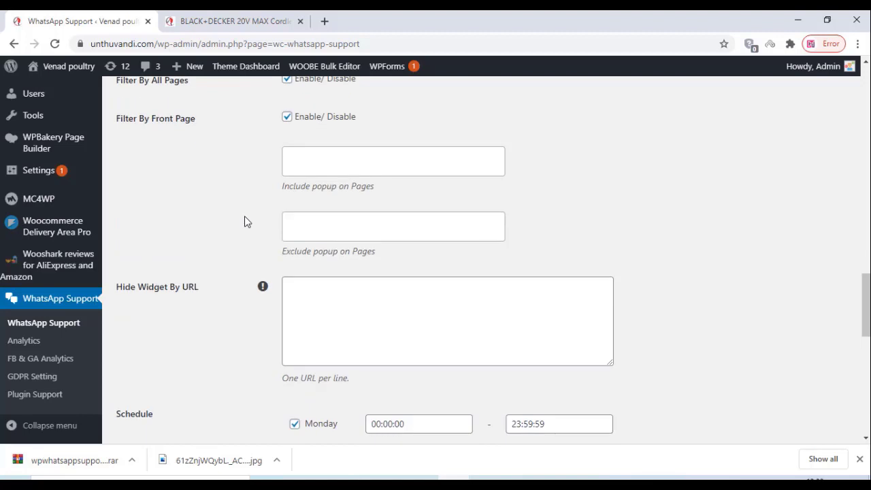
scroll(244, 224, down, 3)
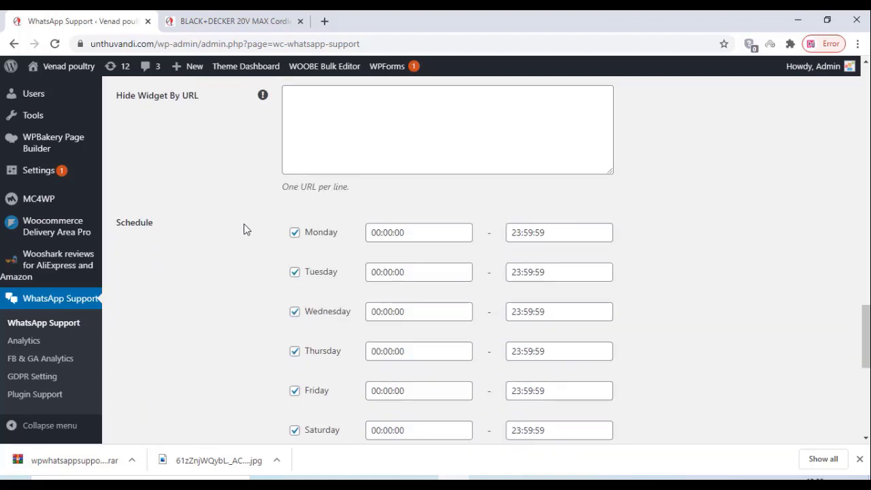
click(422, 232)
click(228, 280)
scroll(230, 281, down, 5)
scroll(231, 279, down, 2)
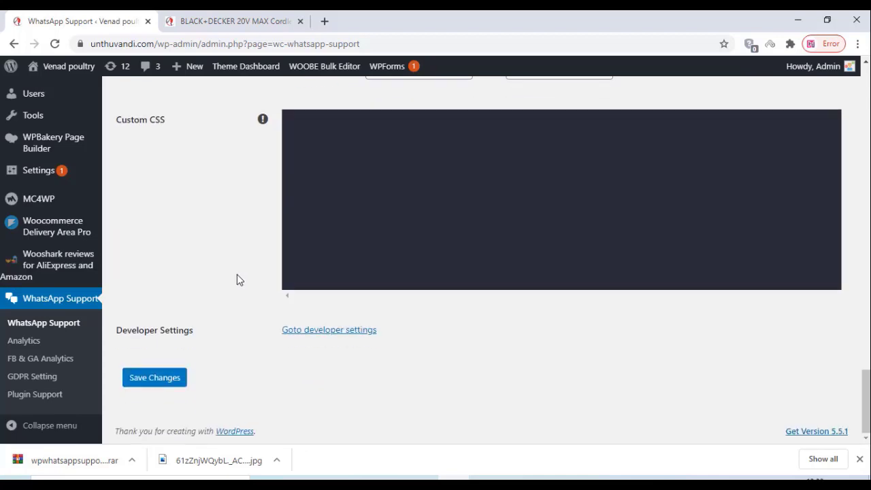
click(154, 378)
- Open the support person settings and examine the contact number and image fields
scroll(185, 378, up, 15)
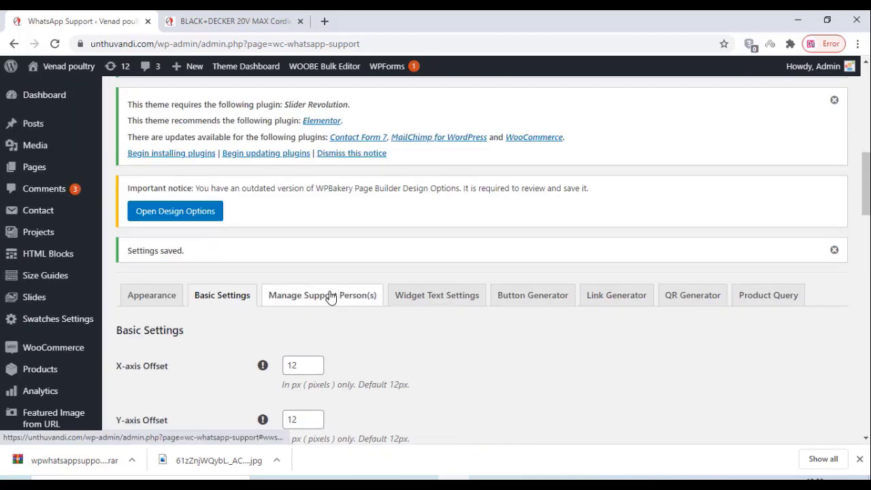
click(330, 295)
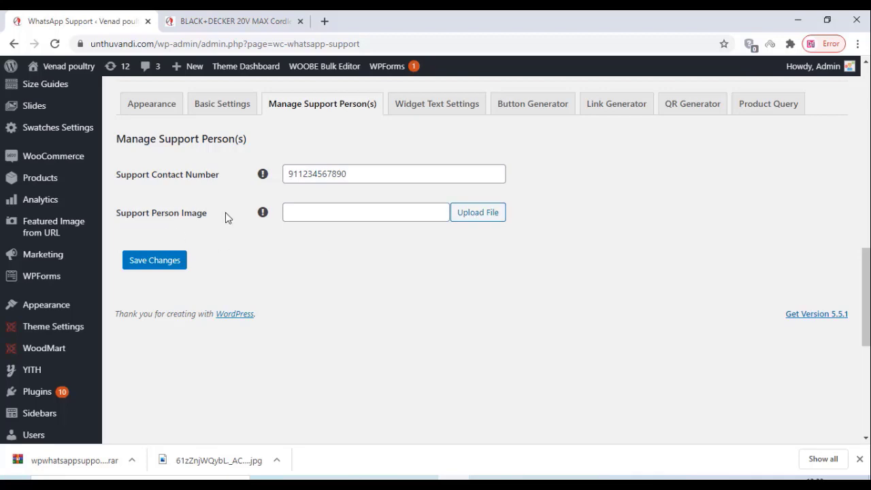
drag(226, 212, 126, 213)
- Review the widget text settings and the options of the button generator
click(428, 111)
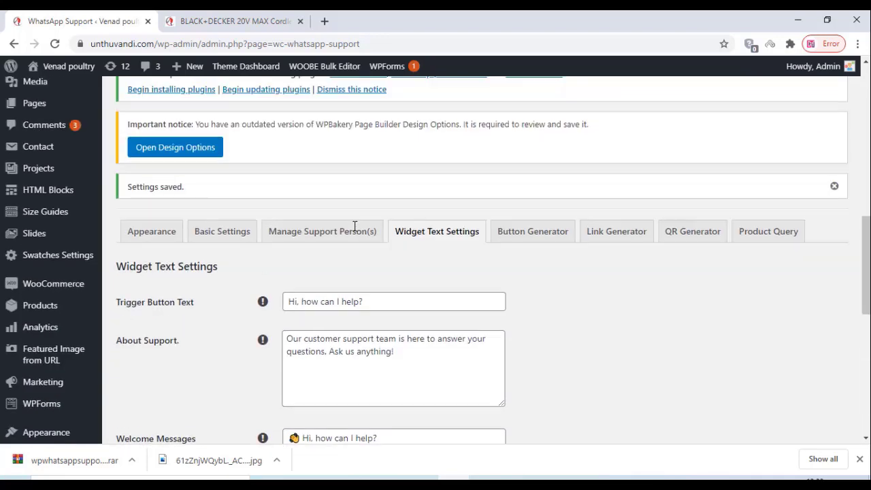
click(502, 232)
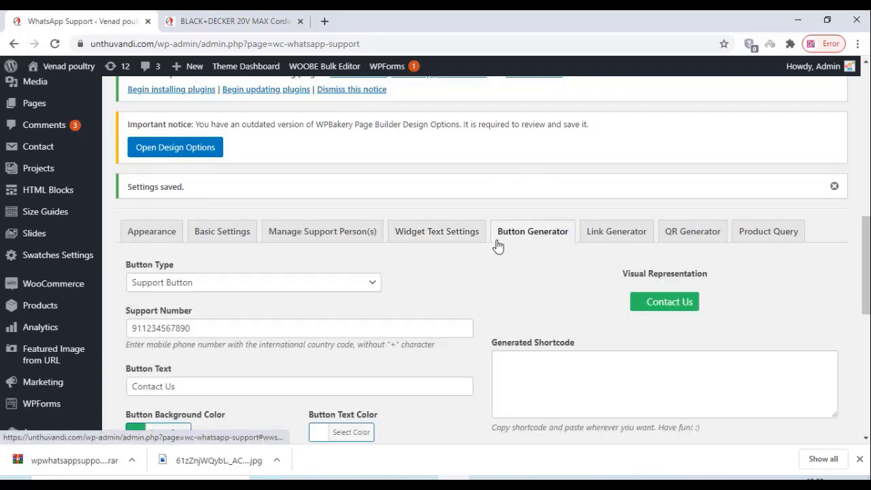
scroll(282, 152, down, 2)
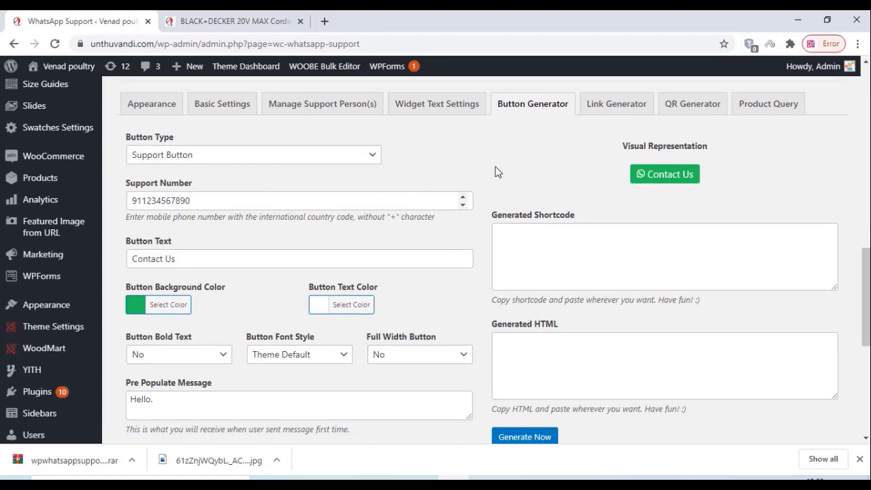
scroll(286, 220, down, 1)
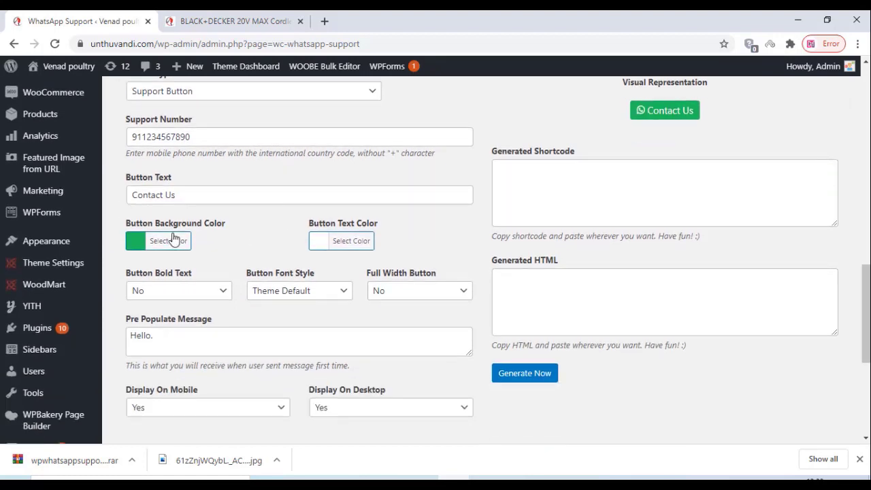
scroll(174, 237, down, 3)
scroll(366, 197, up, 7)
scroll(611, 180, down, 2)
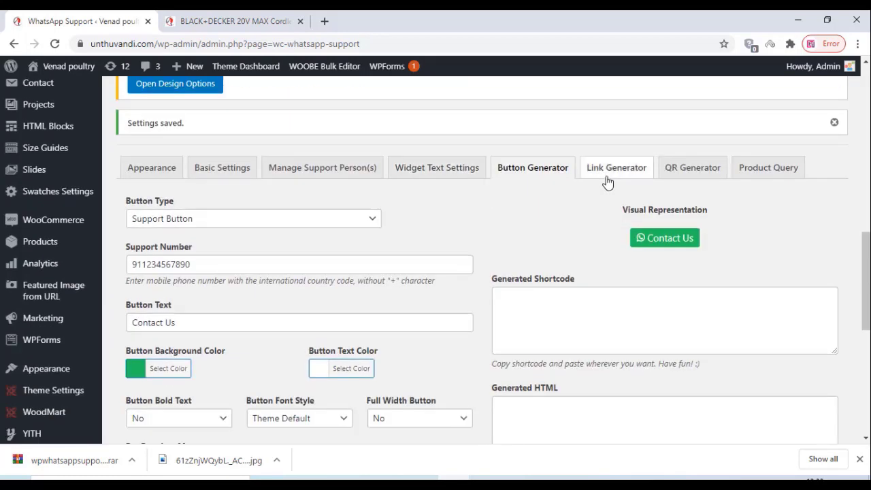
- Examine the link generator's link type, WhatsApp number and pre-populated message options
click(611, 178)
scroll(342, 253, down, 1)
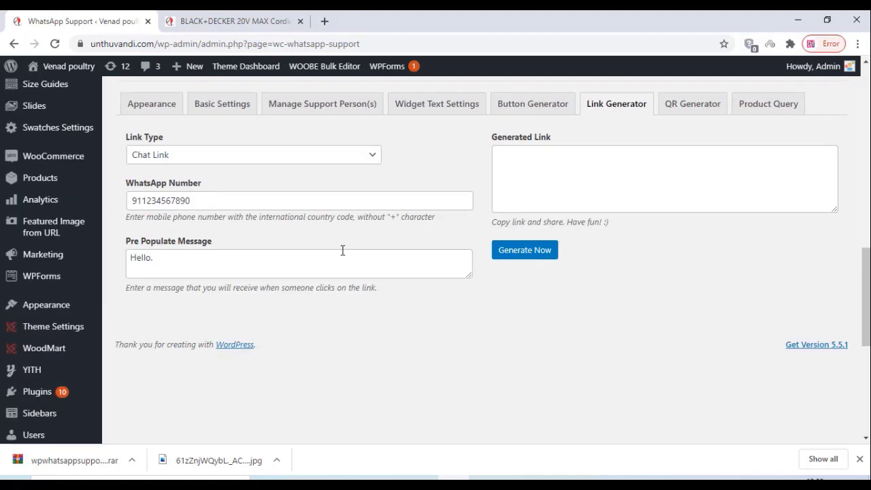
scroll(619, 210, up, 2)
- Generate a QR code shortcode with the message "Scan QR to talk us via WhatsApp" and image size 150
click(677, 232)
scroll(265, 328, down, 1)
scroll(264, 329, down, 1)
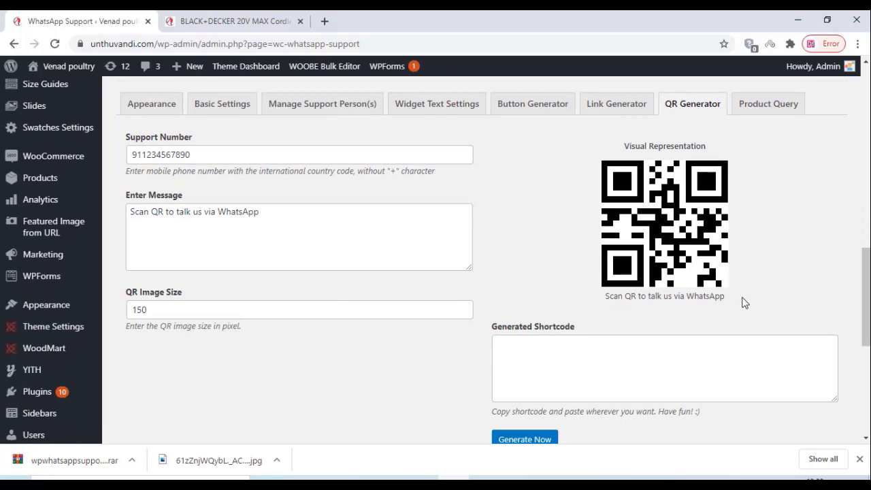
scroll(263, 245, down, 4)
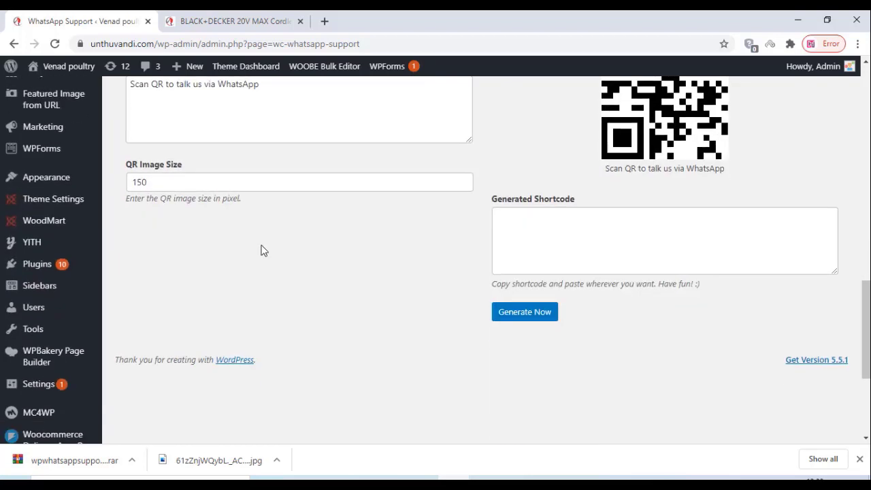
click(540, 317)
scroll(483, 333, down, 5)
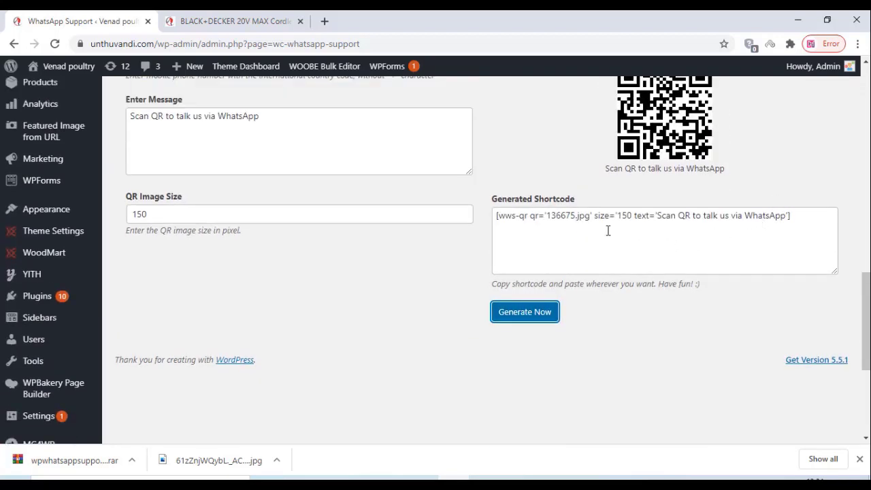
- Copy the whole generated QR shortcode
drag(821, 216, 497, 231)
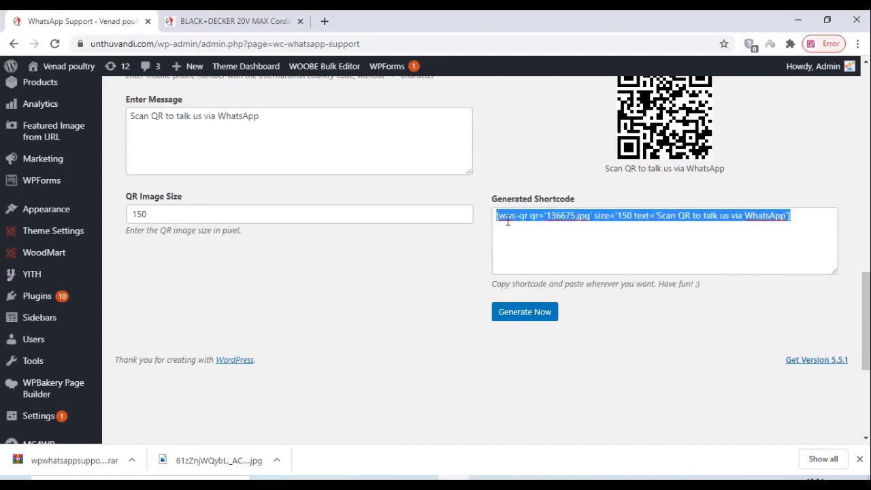
right_click(515, 217)
click(549, 262)
- Review the product query settings, including the button label, support person details, pre-populated message and product exclusions
scroll(397, 317, up, 5)
scroll(758, 273, down, 1)
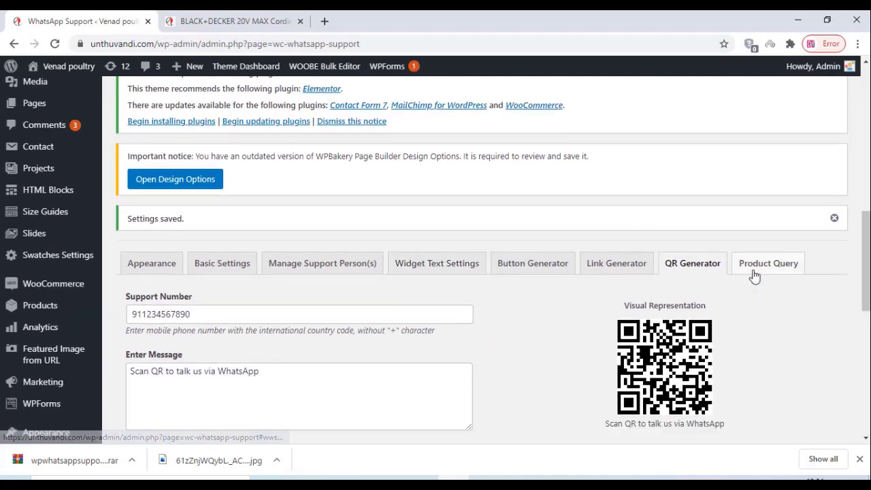
click(759, 272)
scroll(307, 191, down, 6)
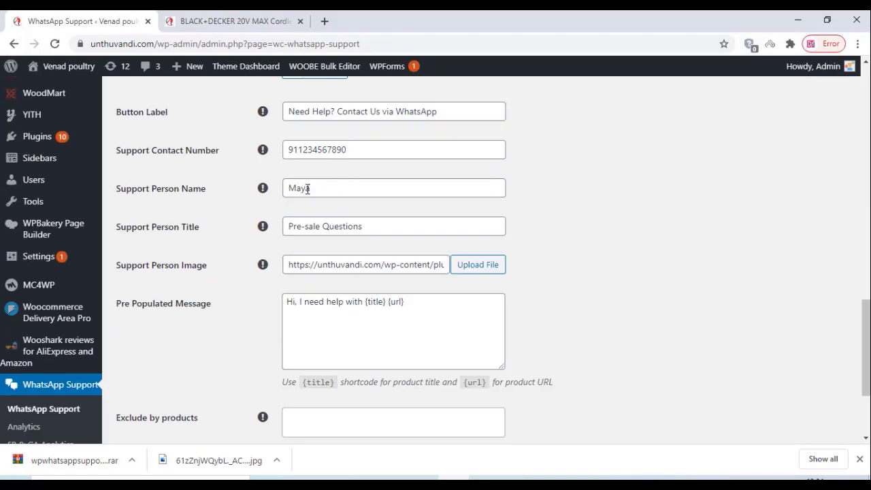
scroll(308, 189, down, 2)
scroll(239, 361, up, 1)
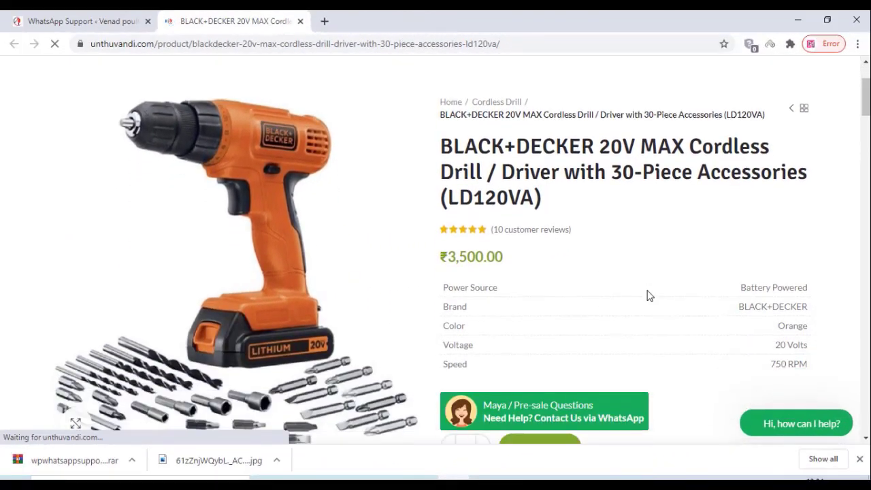
- Check the WhatsApp product query button and support chat widget on the BLACK+DECKER drill product page
scroll(650, 294, down, 3)
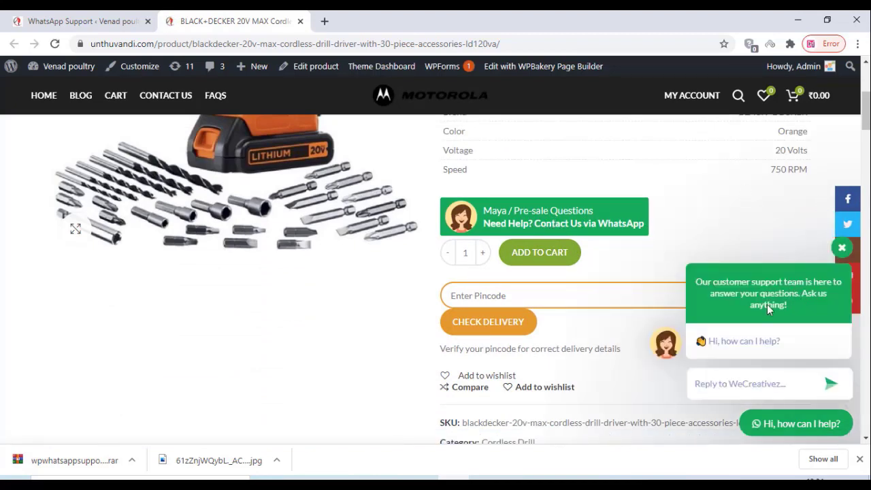
scroll(762, 307, down, 2)
scroll(753, 272, up, 3)
scroll(749, 319, down, 1)
scroll(751, 320, down, 1)
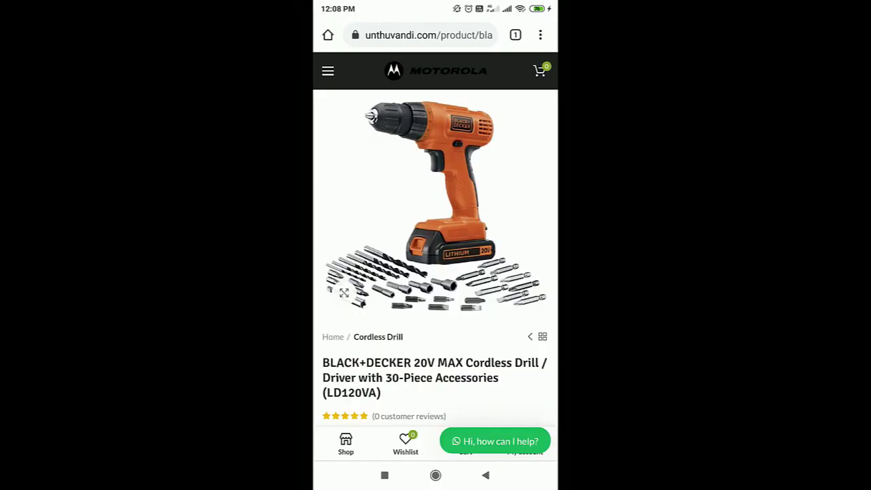
- On the mobile product page, enter "Hi" in the support chat widget and send the message through WhatsApp
scroll(436, 272, down, 5)
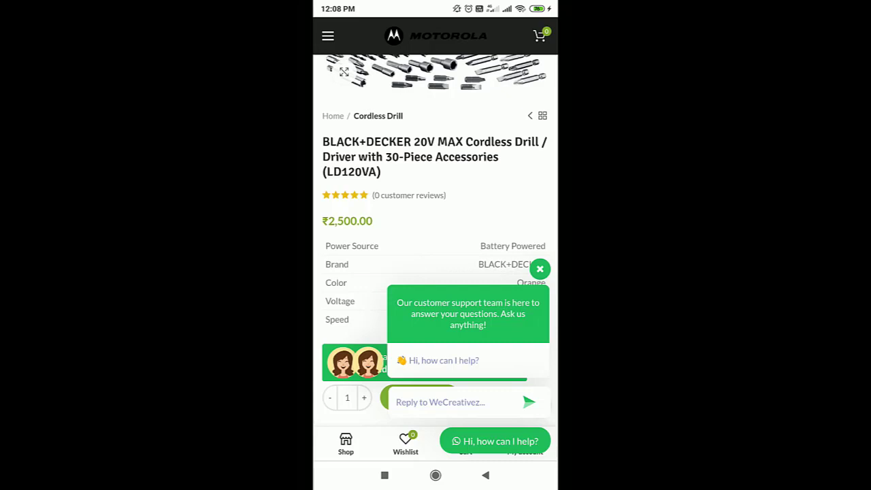
click(440, 402)
text(Hi)
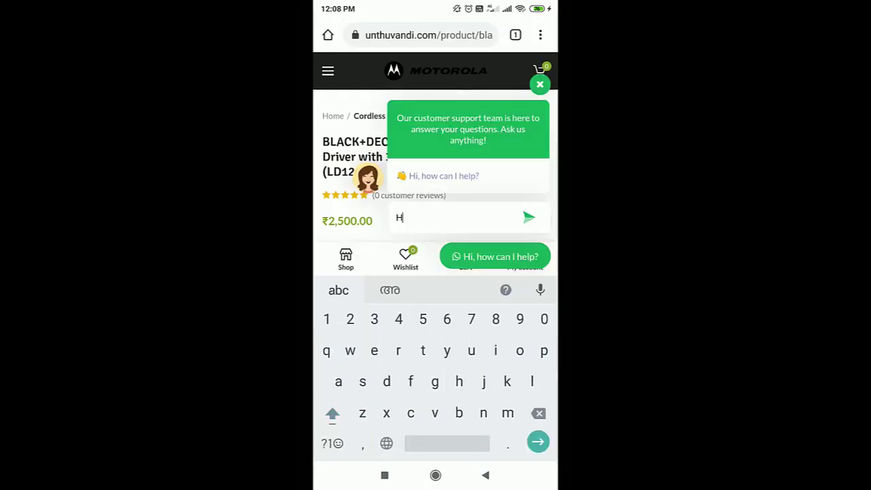
click(529, 217)
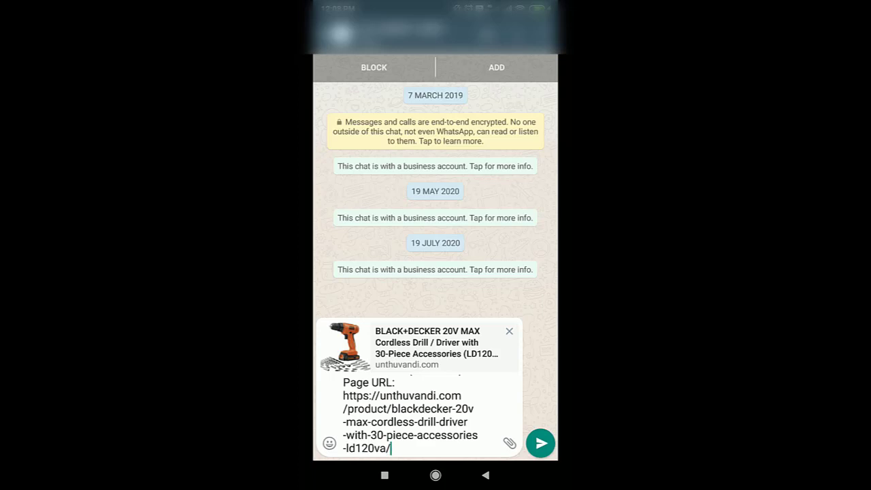
click(540, 443)
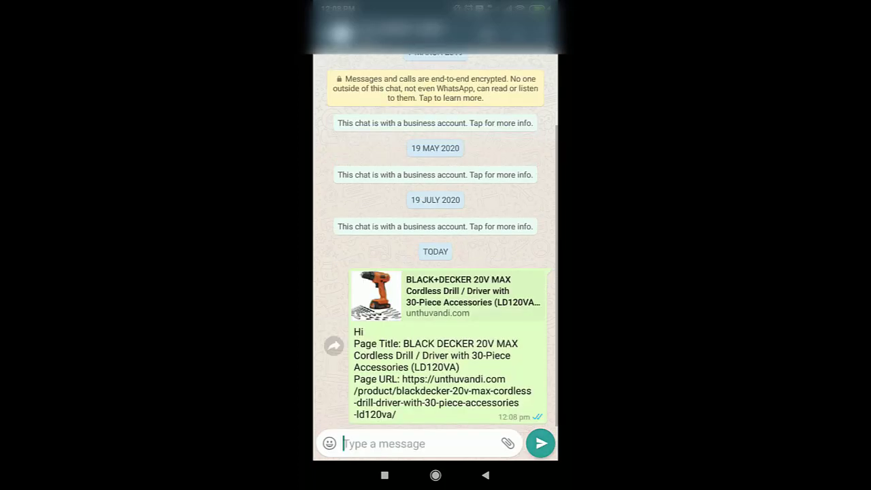